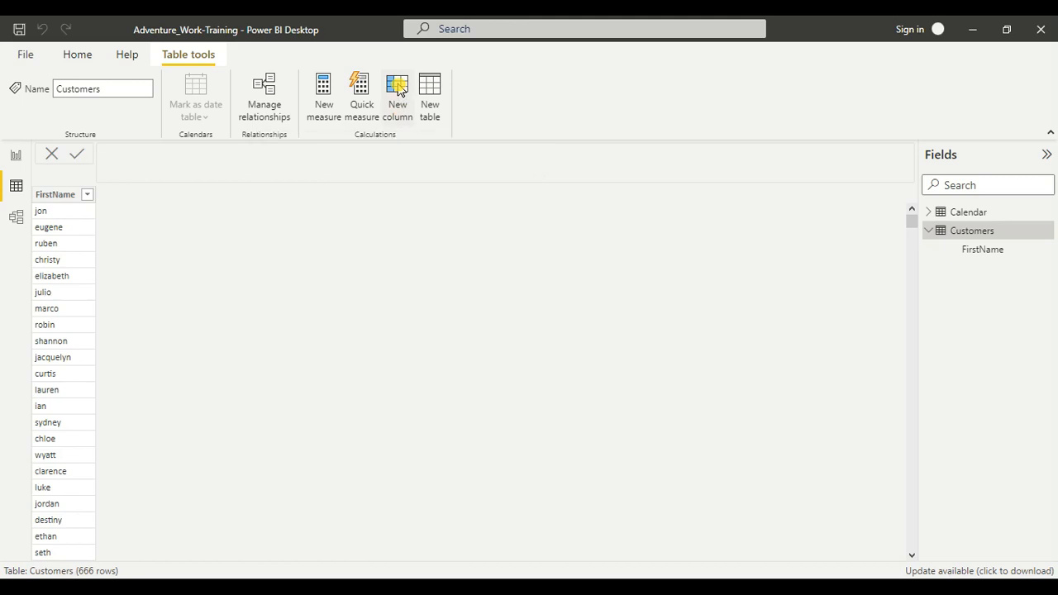
Step: Add a new calculated column to the Customers table from Table tools
{"action": "left_click", "coordinate": [398, 90]}
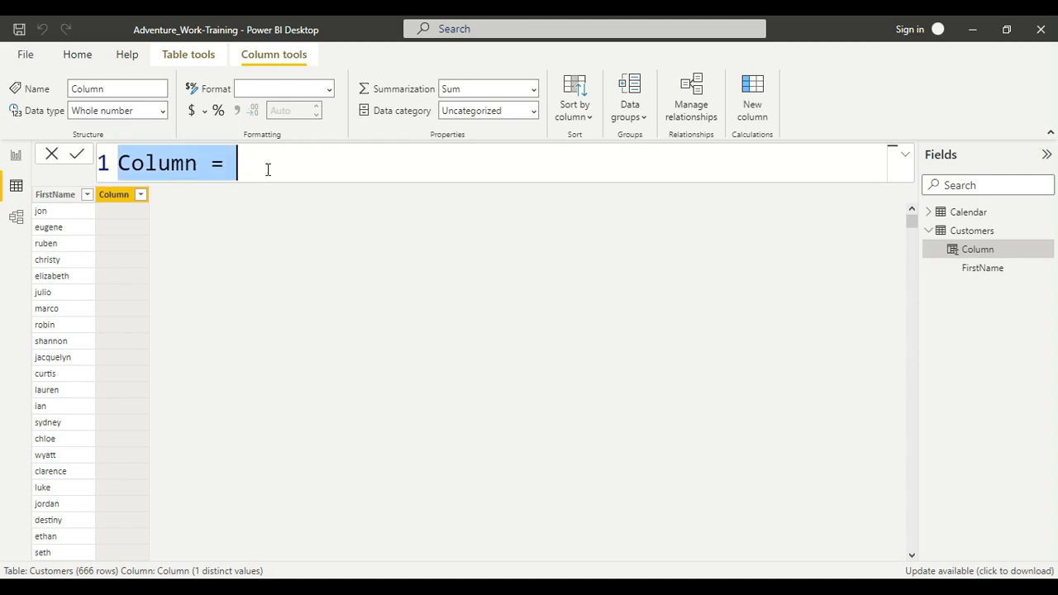
Step: Start the column formula as C_name = UPPER(LEFT( using autocomplete for both functions
{"action": "type", "text": "C"}
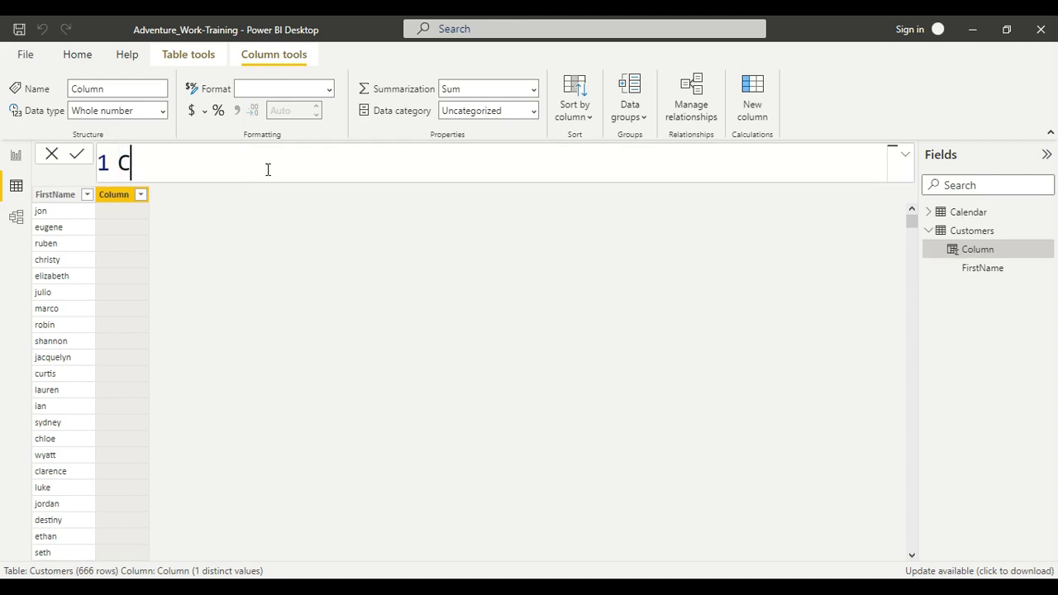
{"action": "type", "text": "_name"}
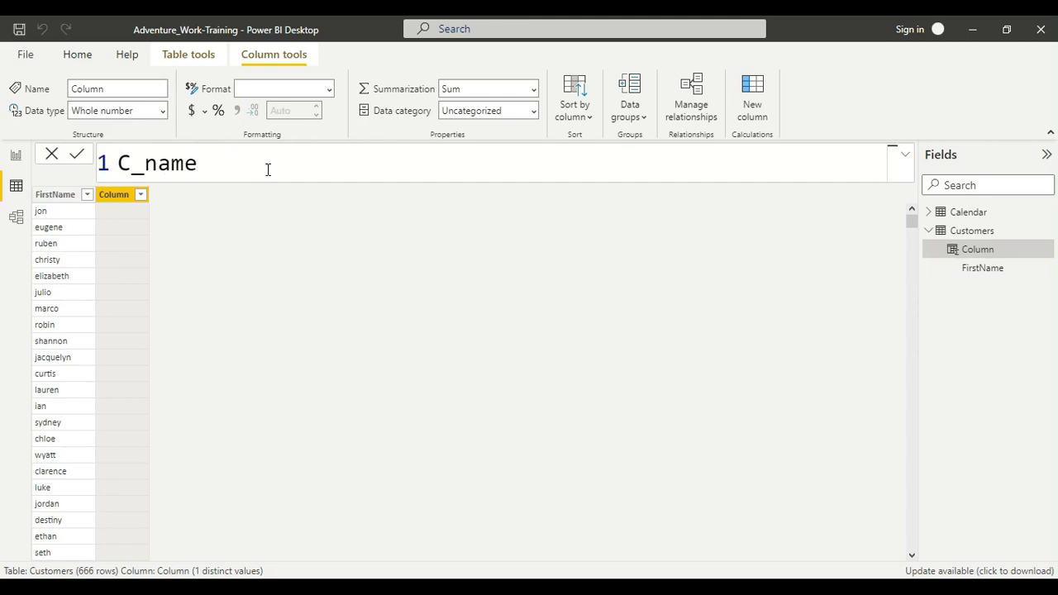
{"action": "type", "text": " ="}
{"action": "type", "text": "upp"}
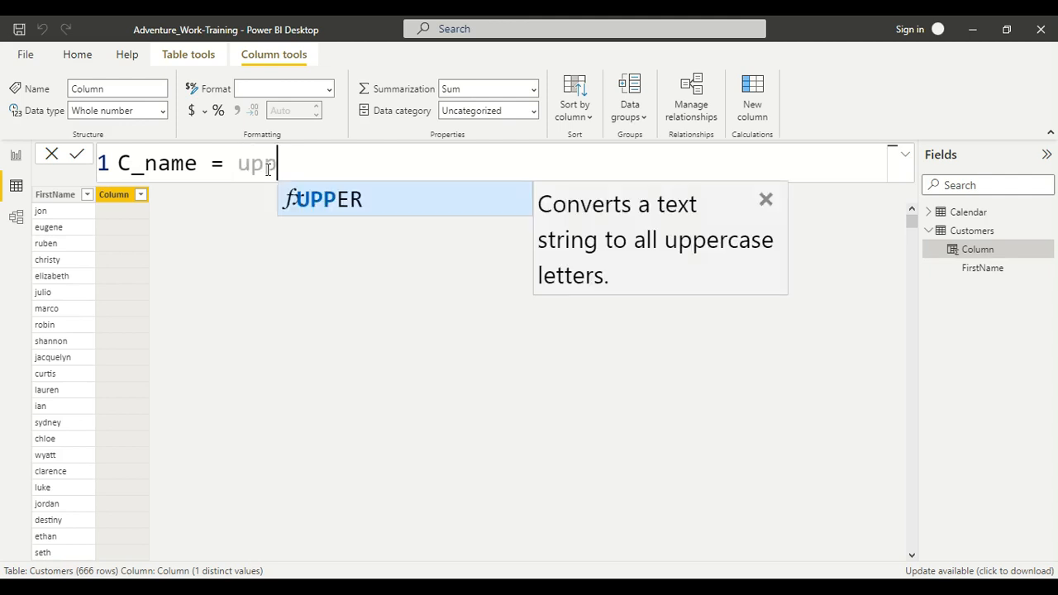
{"action": "key", "text": "Tab"}
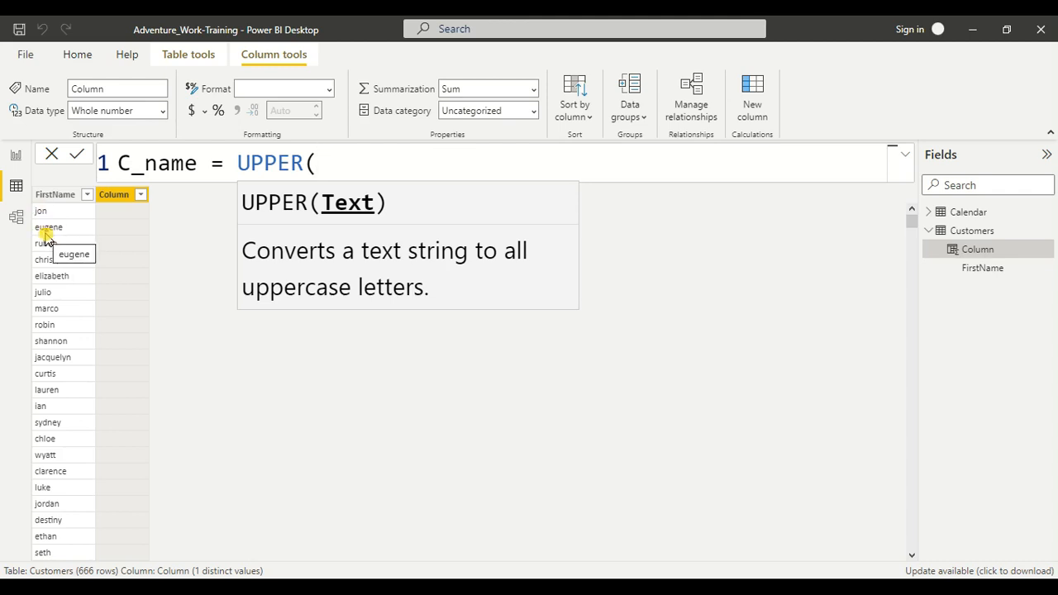
{"action": "type", "text": "le"}
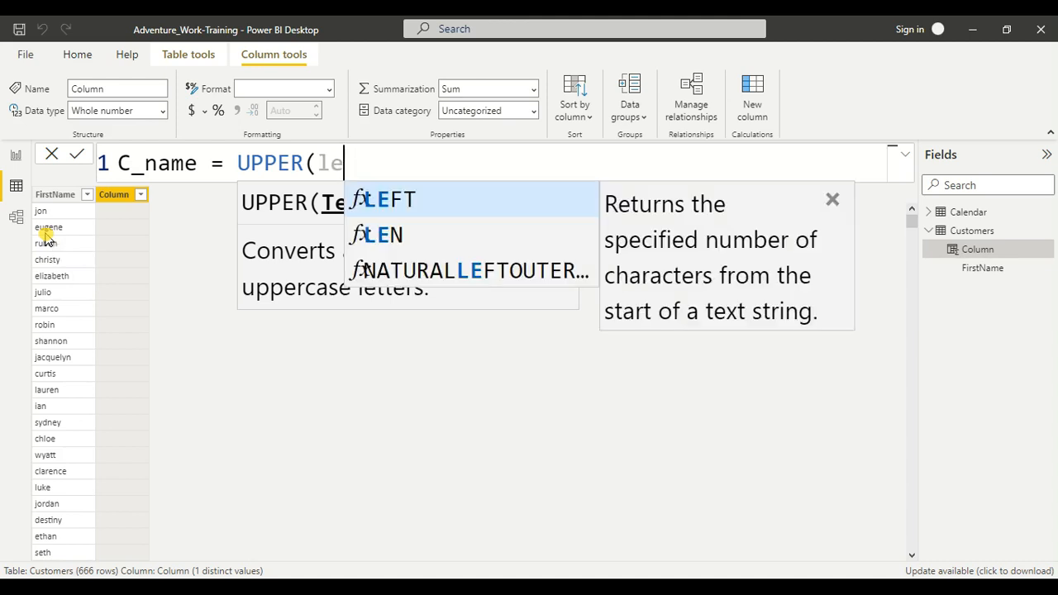
{"action": "key", "text": "Tab"}
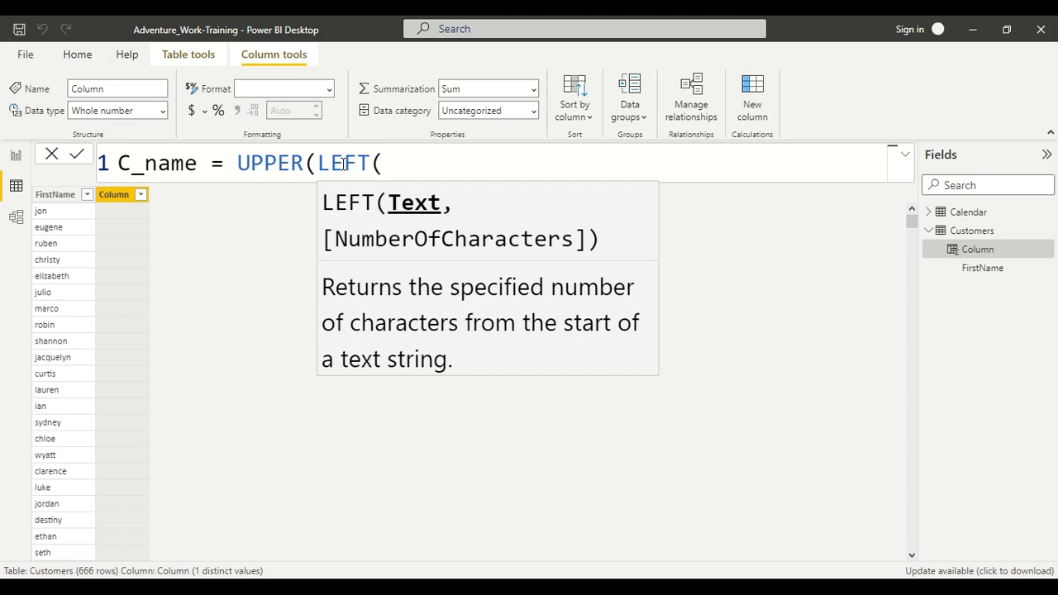
Step: Complete the formula as C_name = UPPER(LEFT([FirstName])), removing the stray count argument
{"action": "type", "text": "["}
{"action": "key", "text": "Tab"}
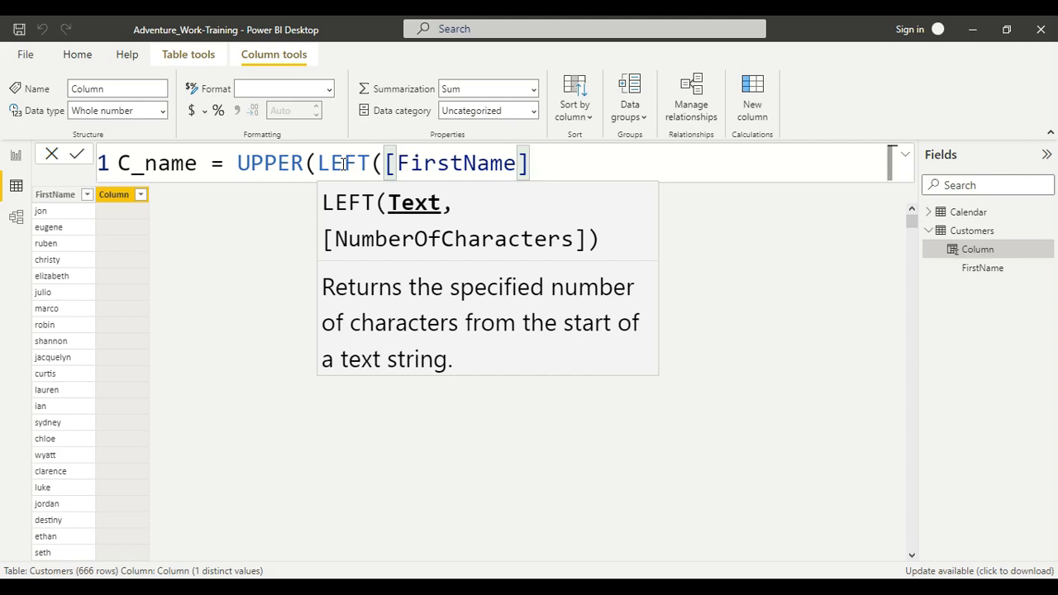
{"action": "type", "text": ")"}
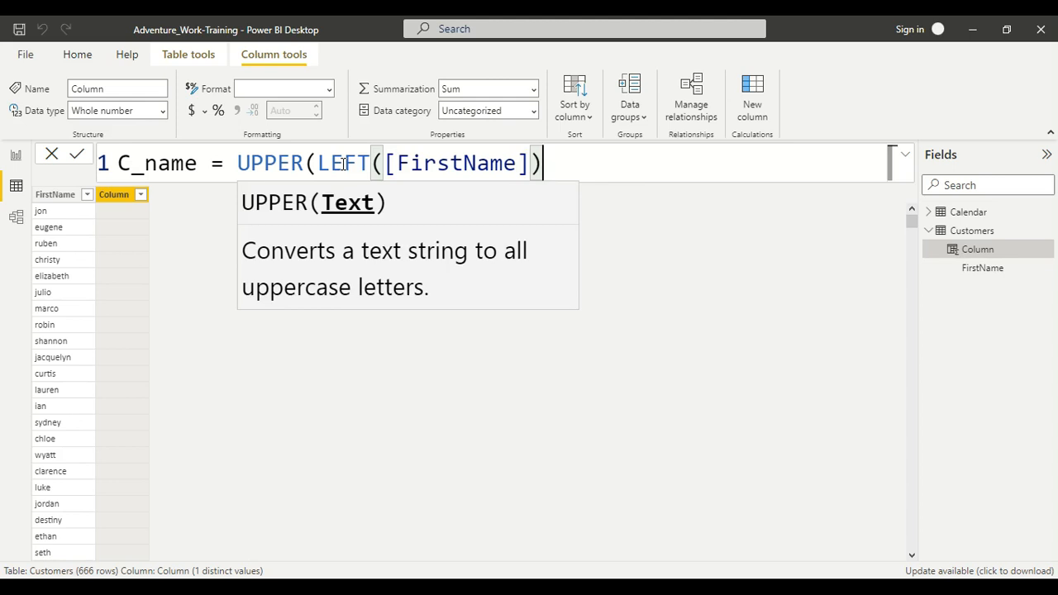
{"action": "key", "text": "BackSpace"}
{"action": "type", "text": ","}
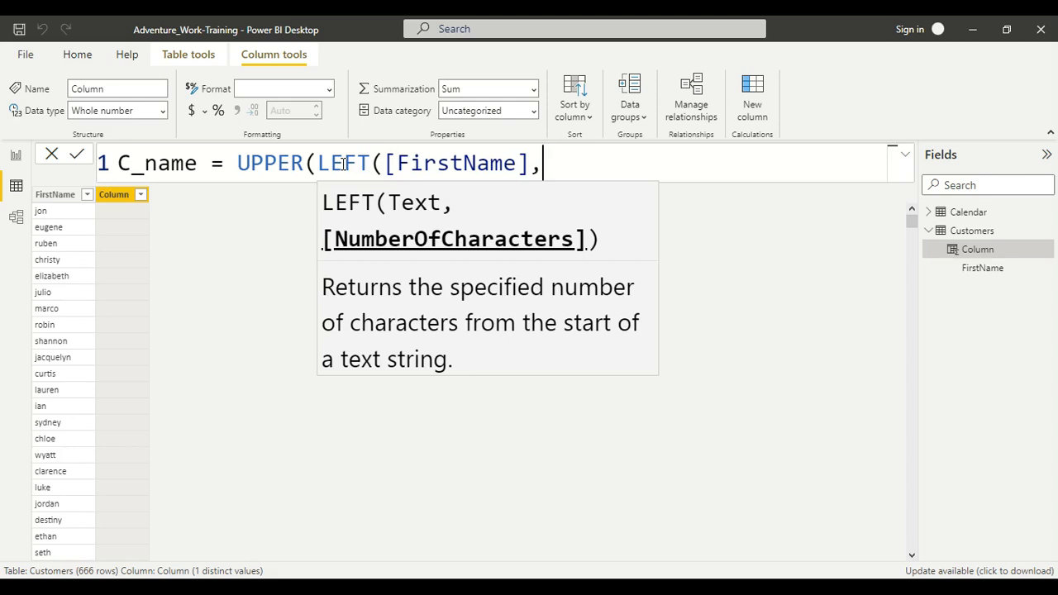
{"action": "type", "text": "1"}
{"action": "key", "text": "BackSpace"}
{"action": "key", "text": "BackSpace"}
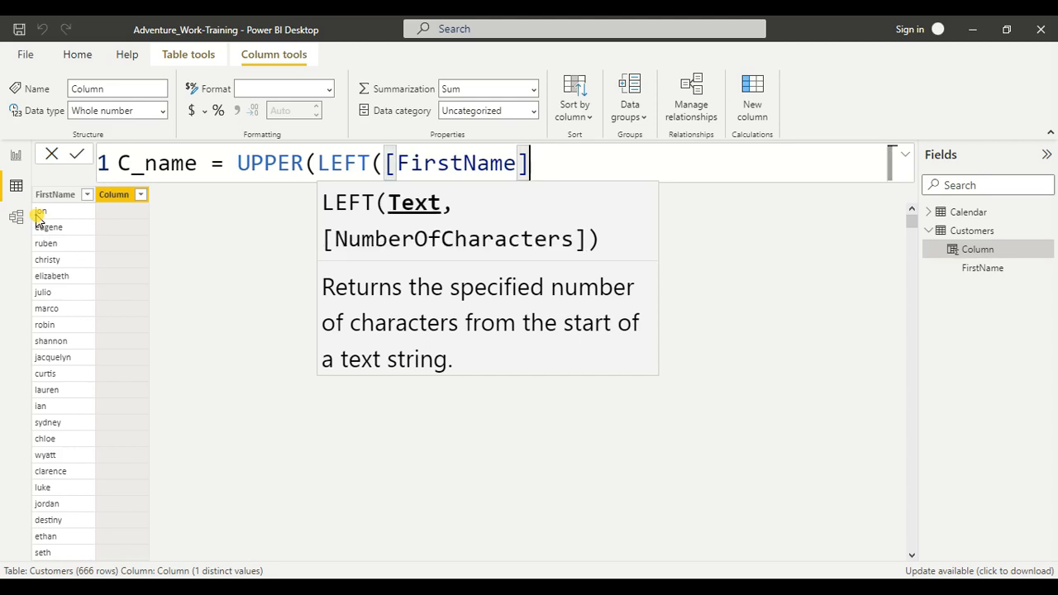
{"action": "type", "text": ")"}
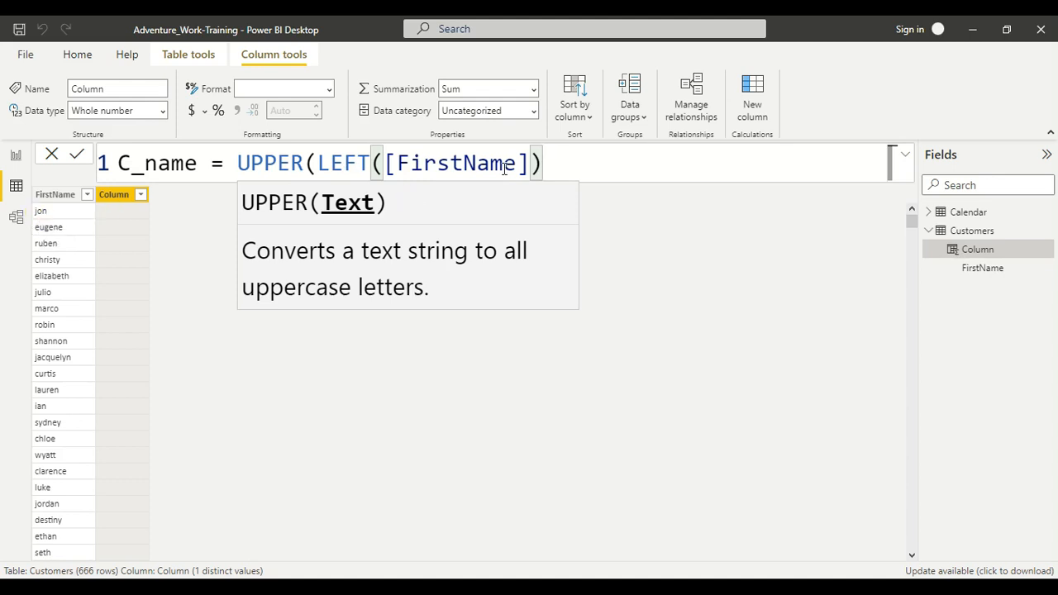
{"action": "type", "text": ")"}
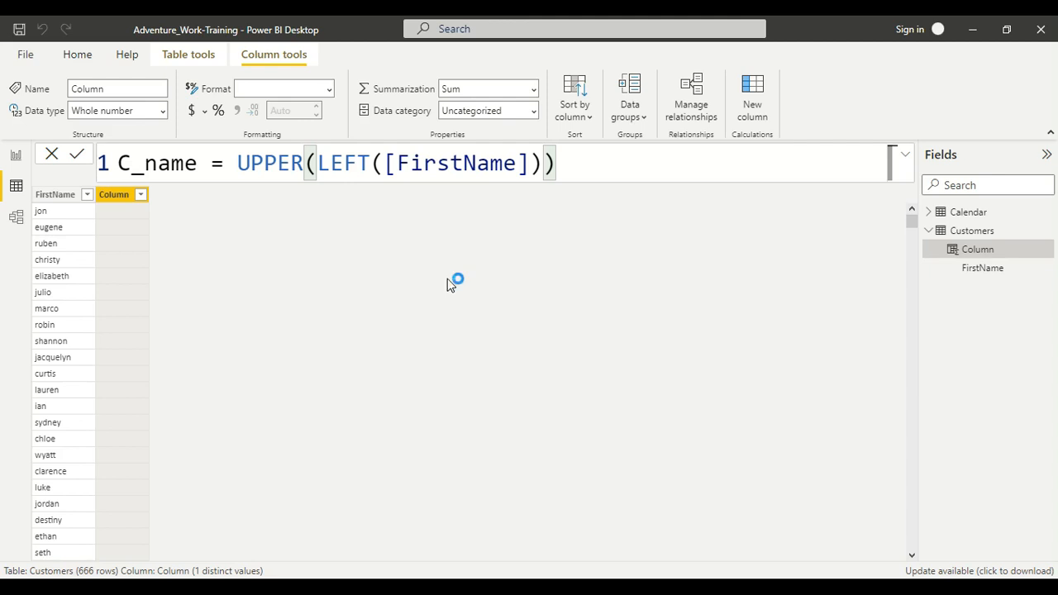
Step: Commit the formula so C_name shows capitalised initials, then return to its end for editing
{"action": "left_click", "coordinate": [447, 280]}
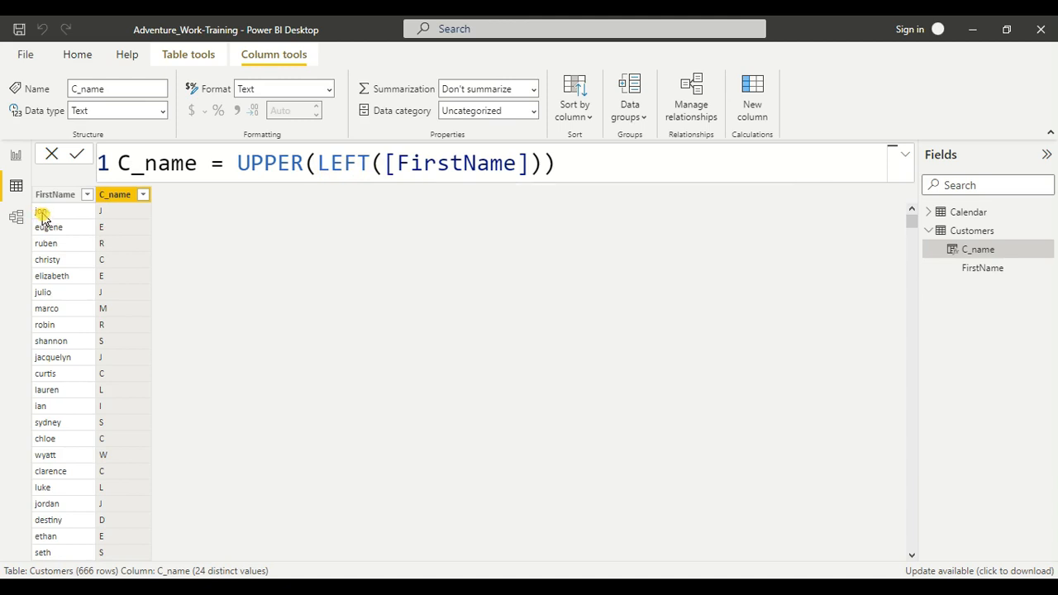
{"action": "left_click", "coordinate": [601, 163]}
Step: Append & RIGHT([FirstName], to the C_name formula, beginning the LEN count argument
{"action": "type", "text": "& right"}
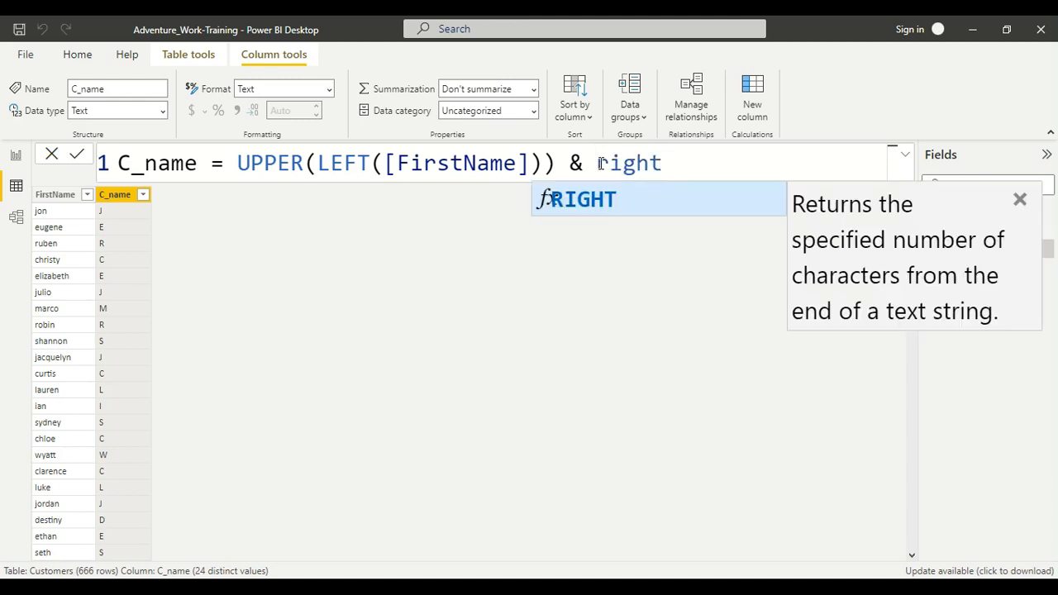
{"action": "key", "text": "Tab"}
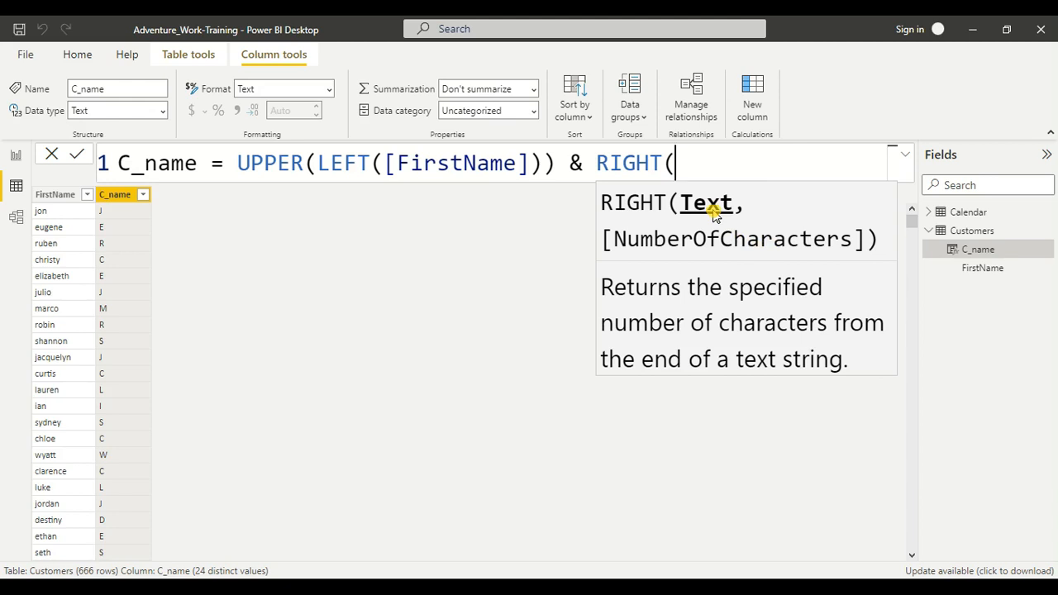
{"action": "type", "text": "["}
{"action": "key", "text": "Tab"}
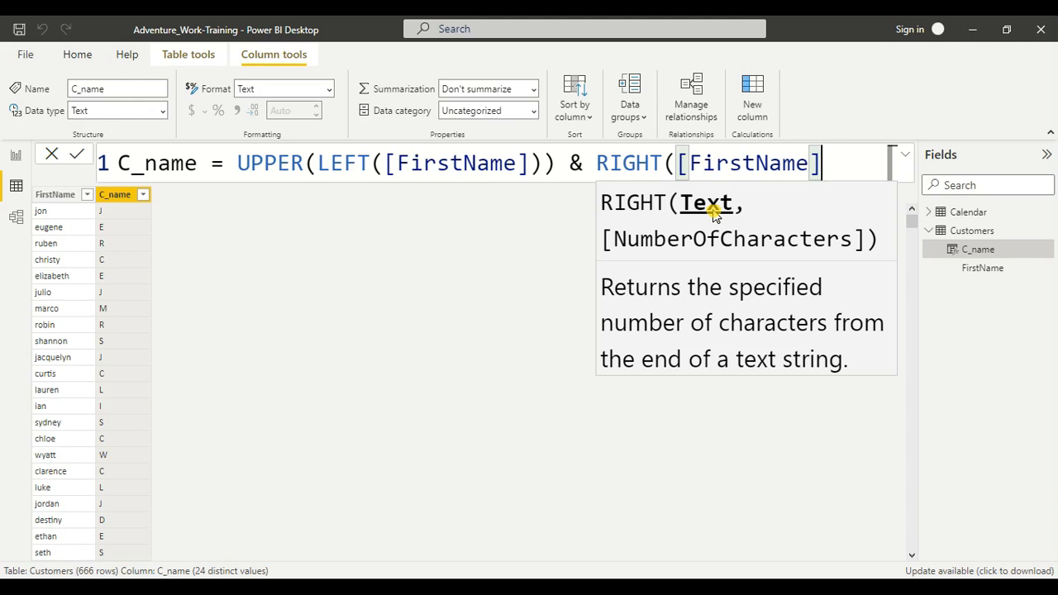
{"action": "type", "text": ","}
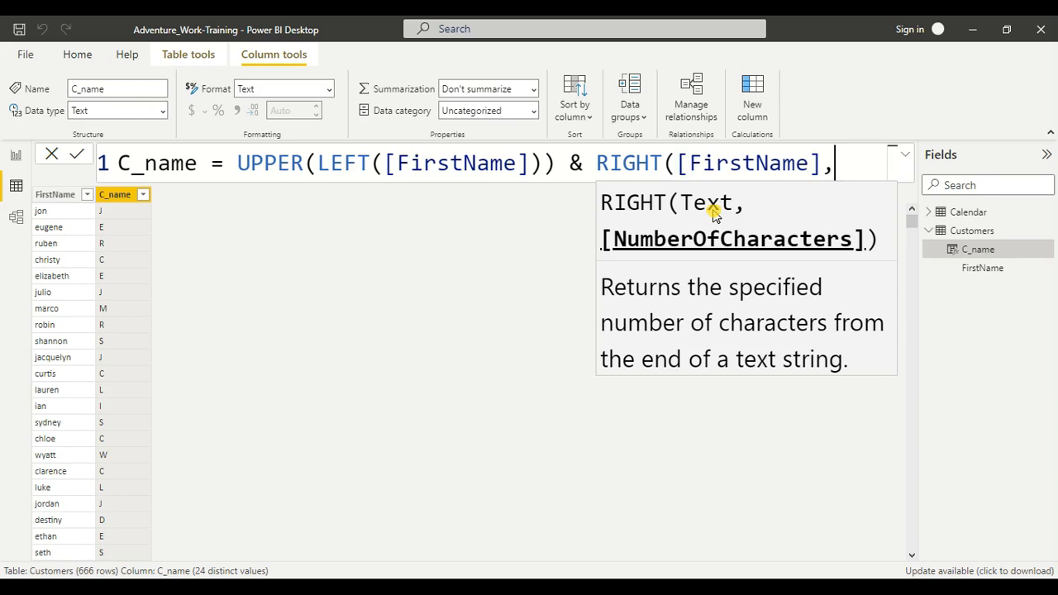
{"action": "type", "text": "len"}
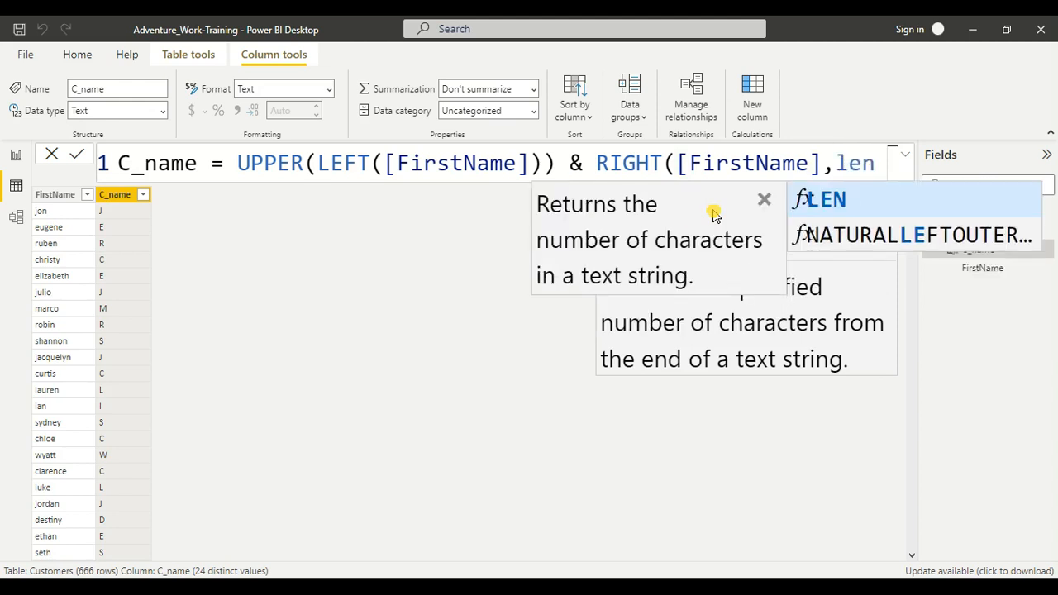
Step: Set RIGHT's character count to LEN([FirstName])-1
{"action": "key", "text": "Tab"}
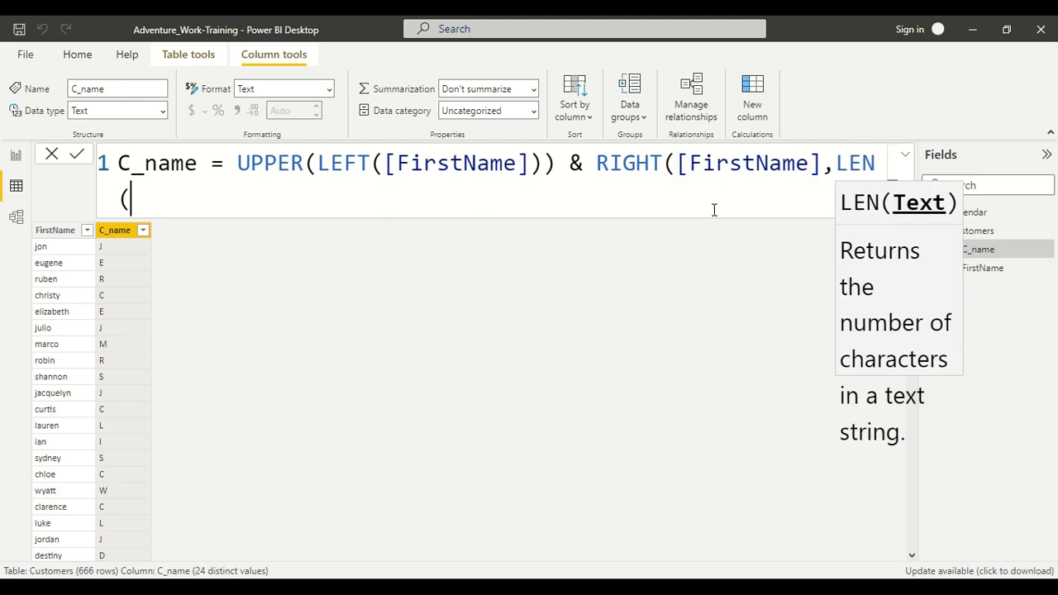
{"action": "type", "text": "[f"}
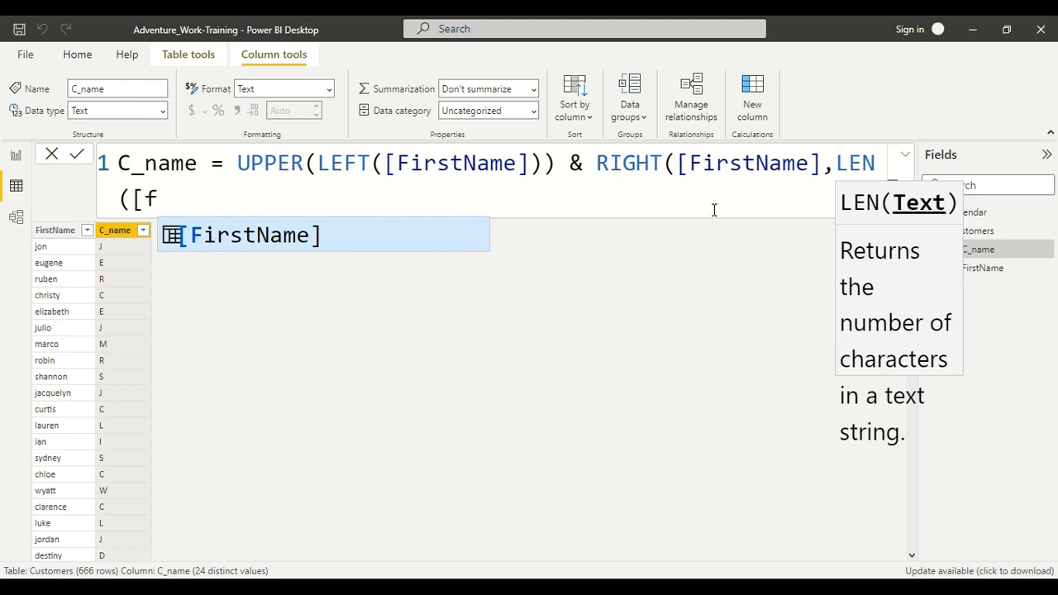
{"action": "key", "text": "Tab"}
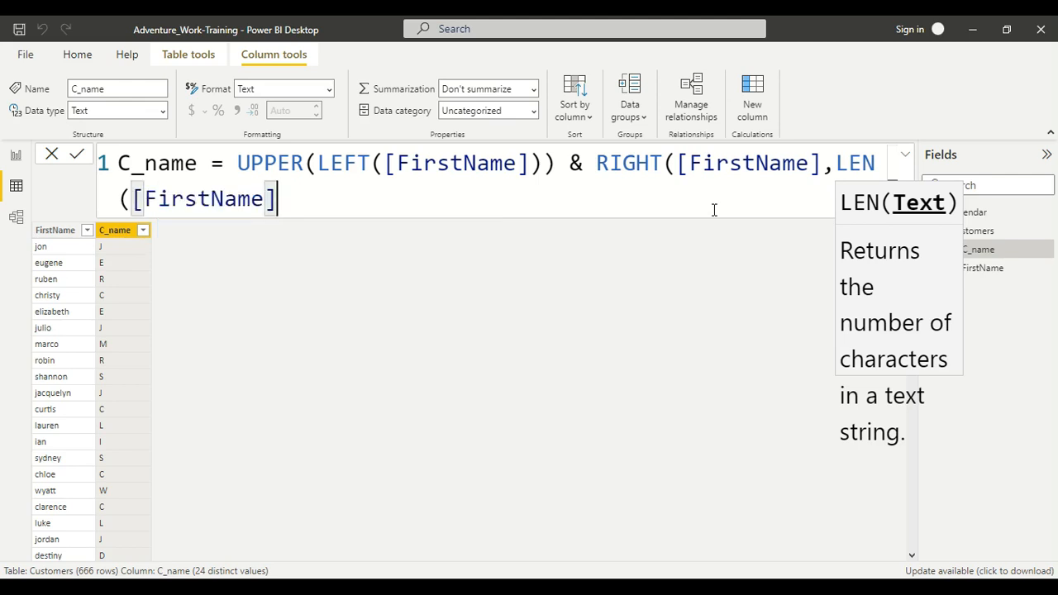
{"action": "type", "text": ")"}
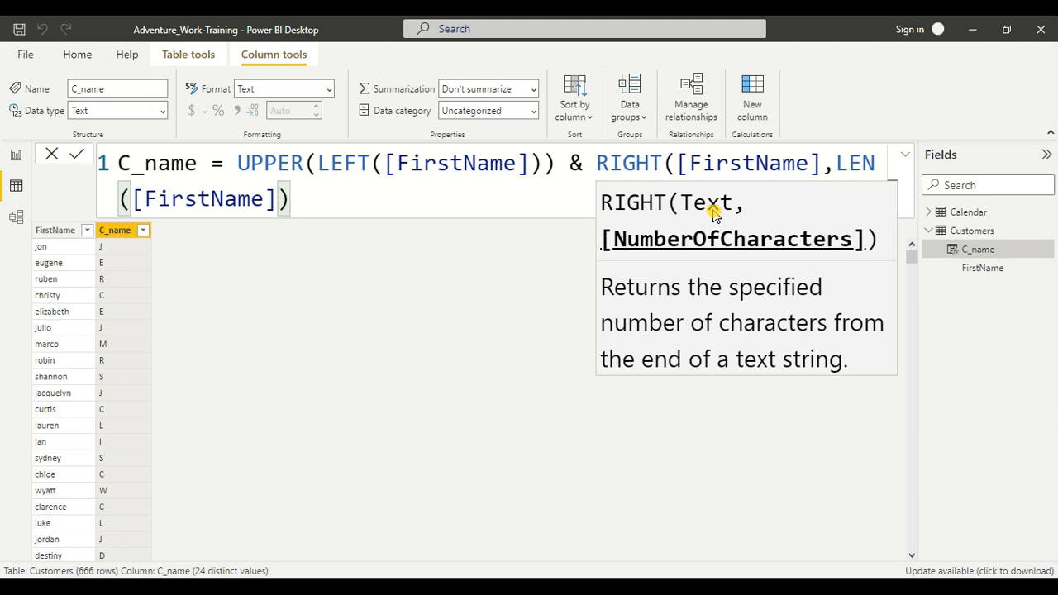
{"action": "type", "text": "-1"}
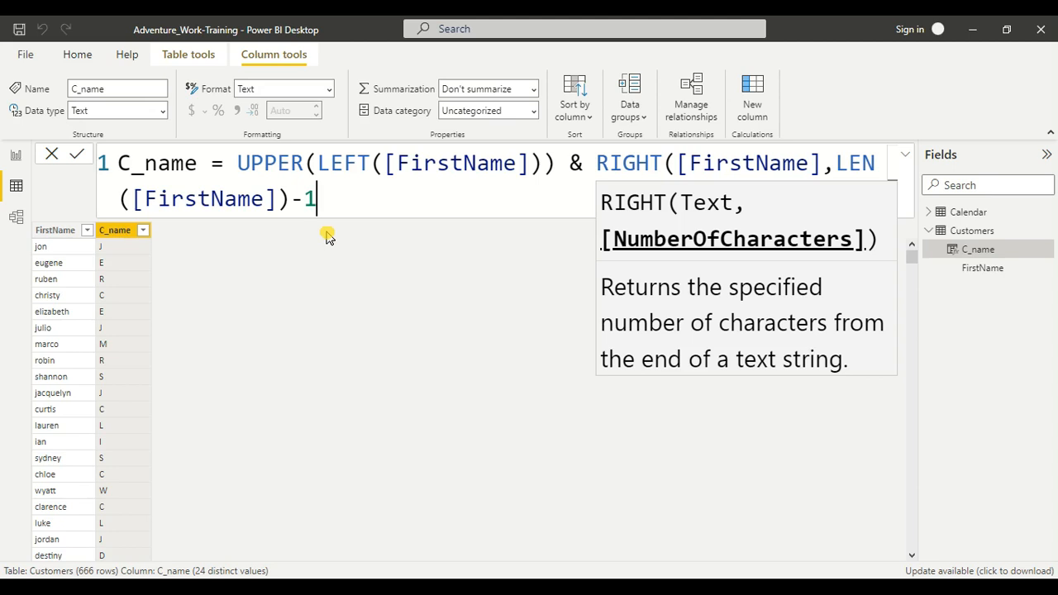
Step: Close the RIGHT function with a final parenthesis to complete the C_name expression
{"action": "type", "text": ")"}
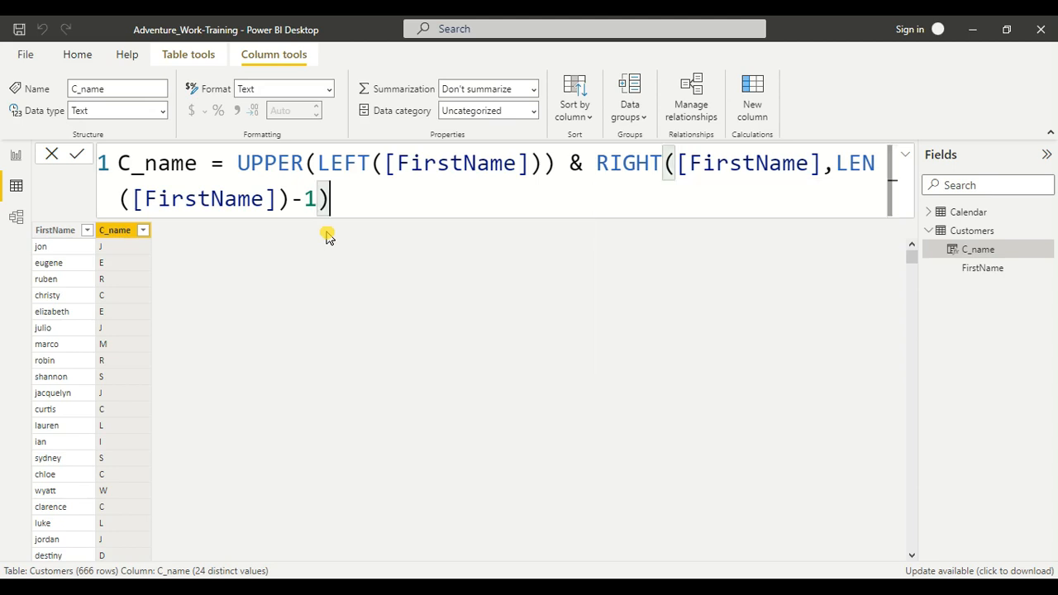